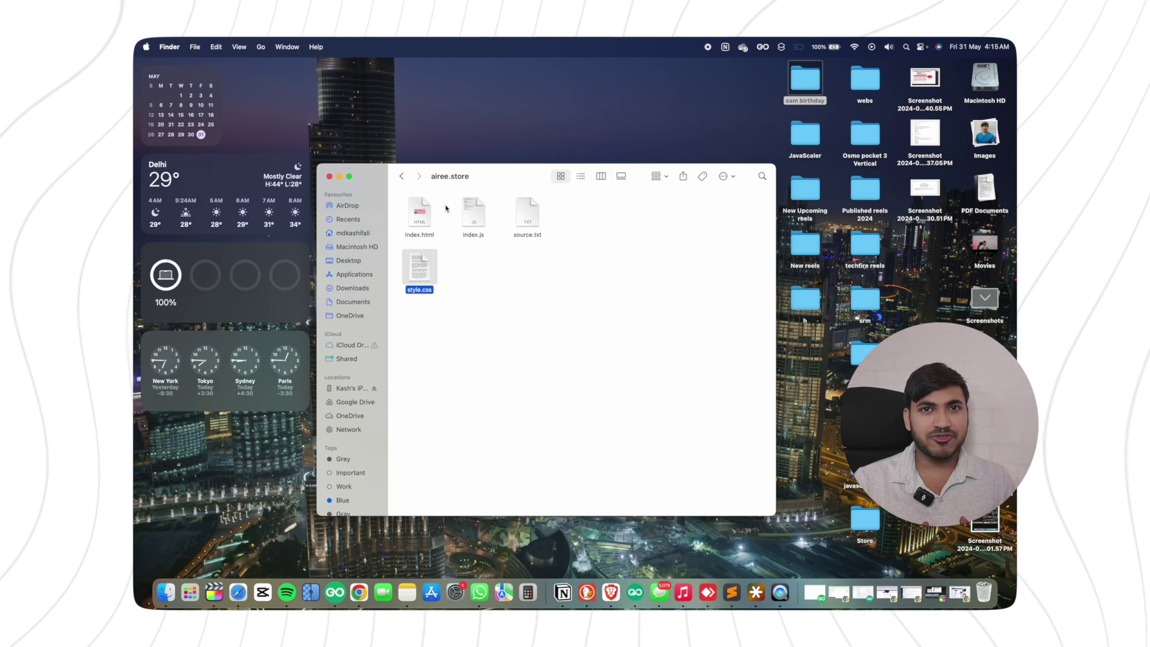
Preview the airee.store index.html and scroll through its head and body markup.
click(420, 213)
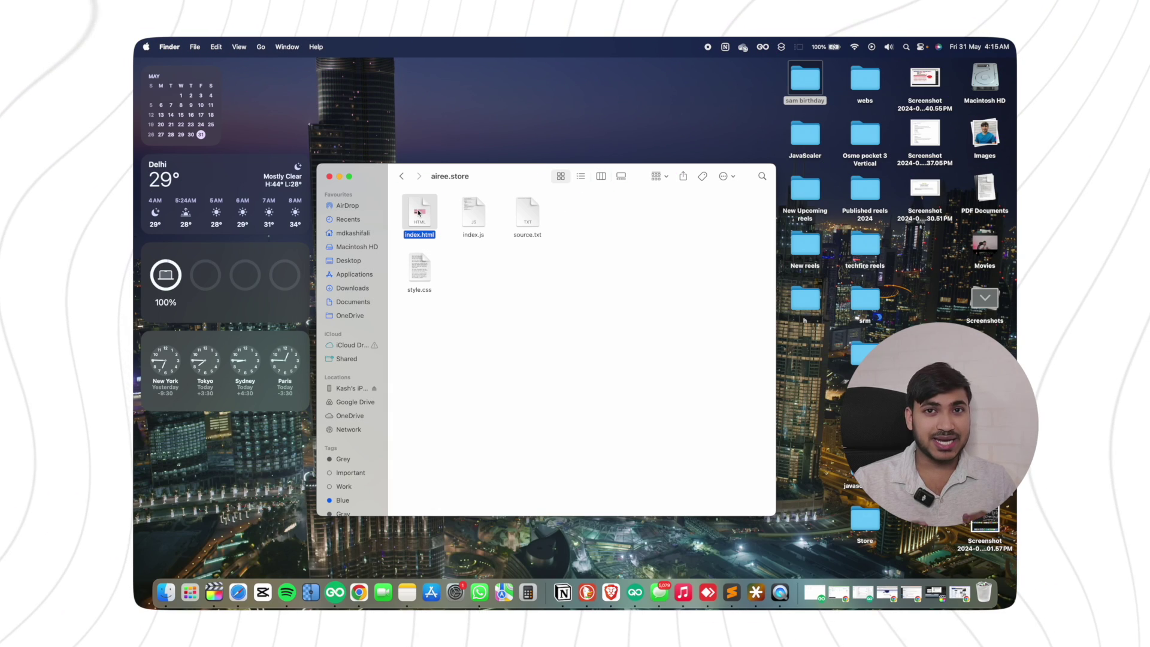
key(space)
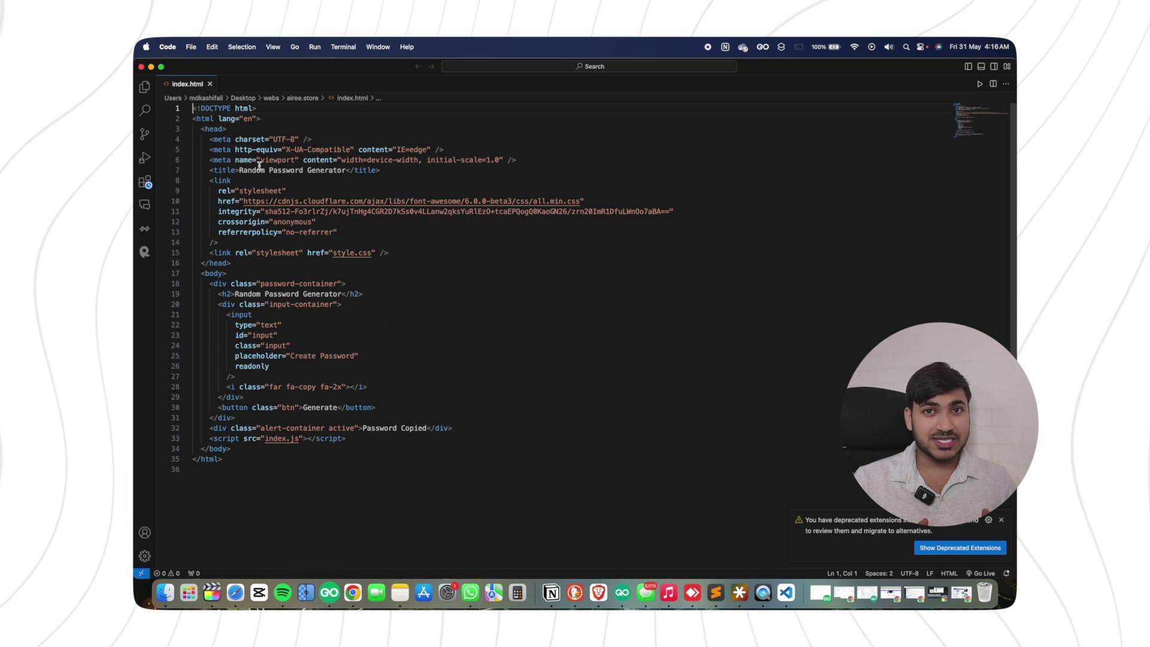
scroll(259, 166, up, 5)
scroll(259, 166, down, 5)
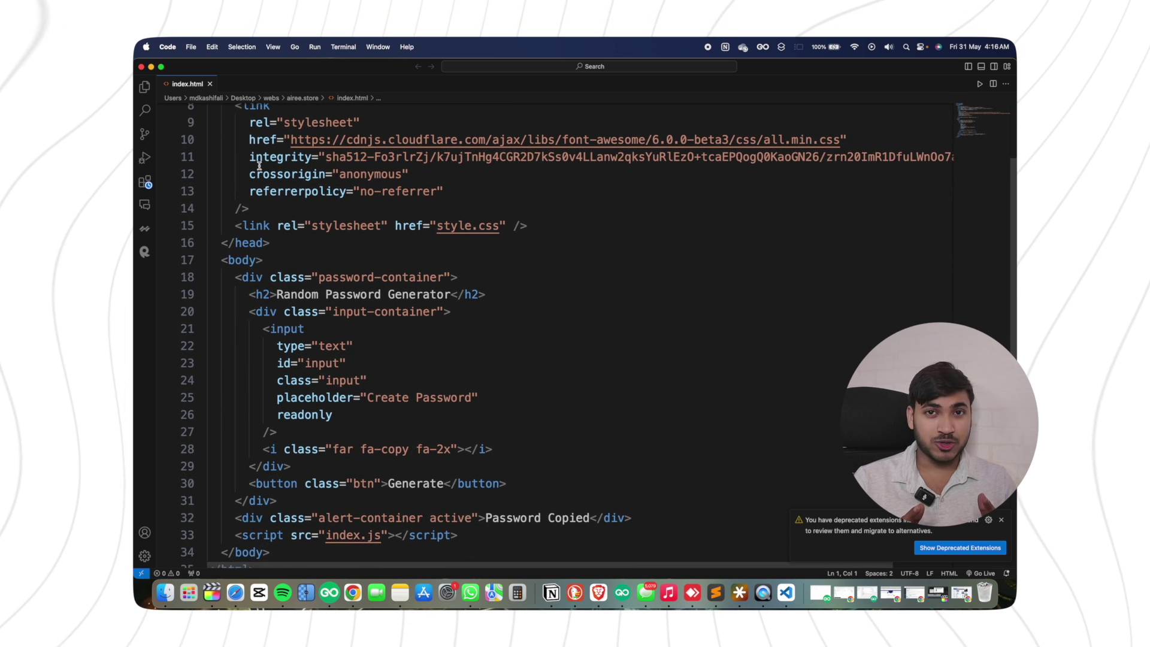
scroll(259, 165, down, 5)
scroll(259, 165, up, 1)
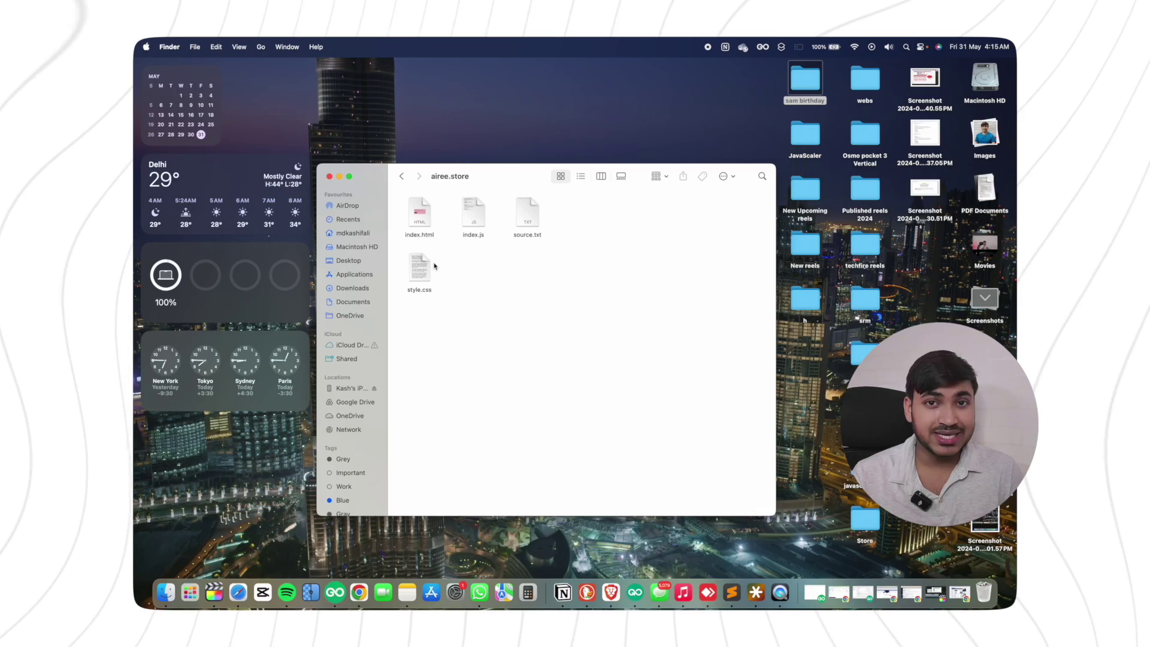
click(419, 267)
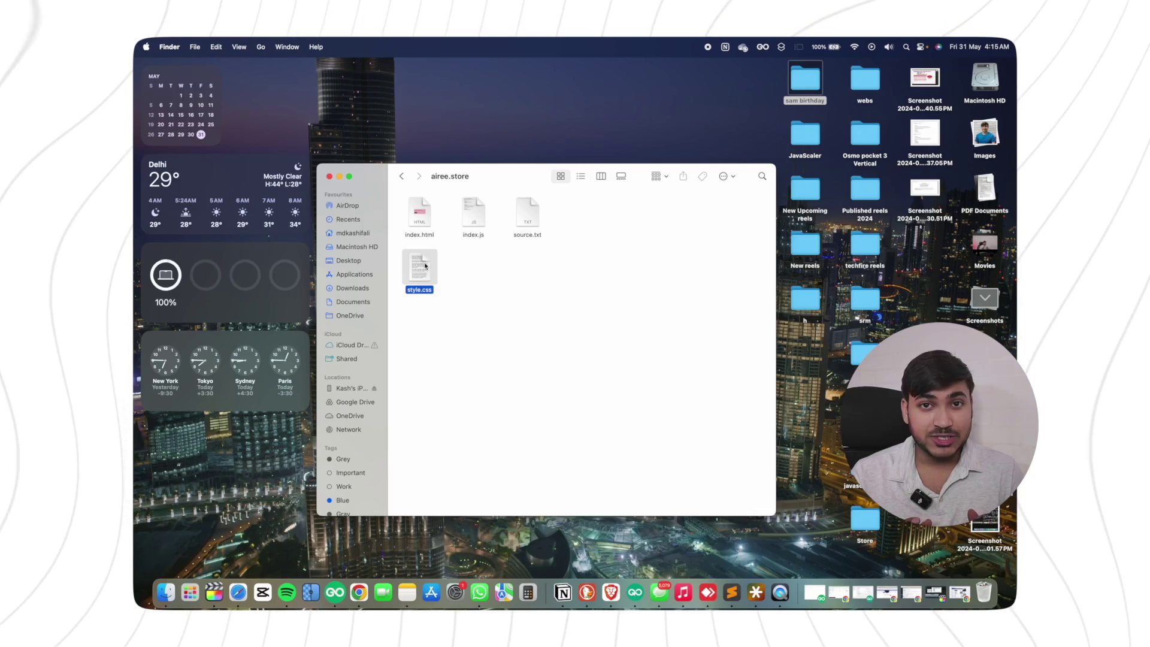
Select index.html and preview it with Quick Look.
click(418, 213)
key(space)
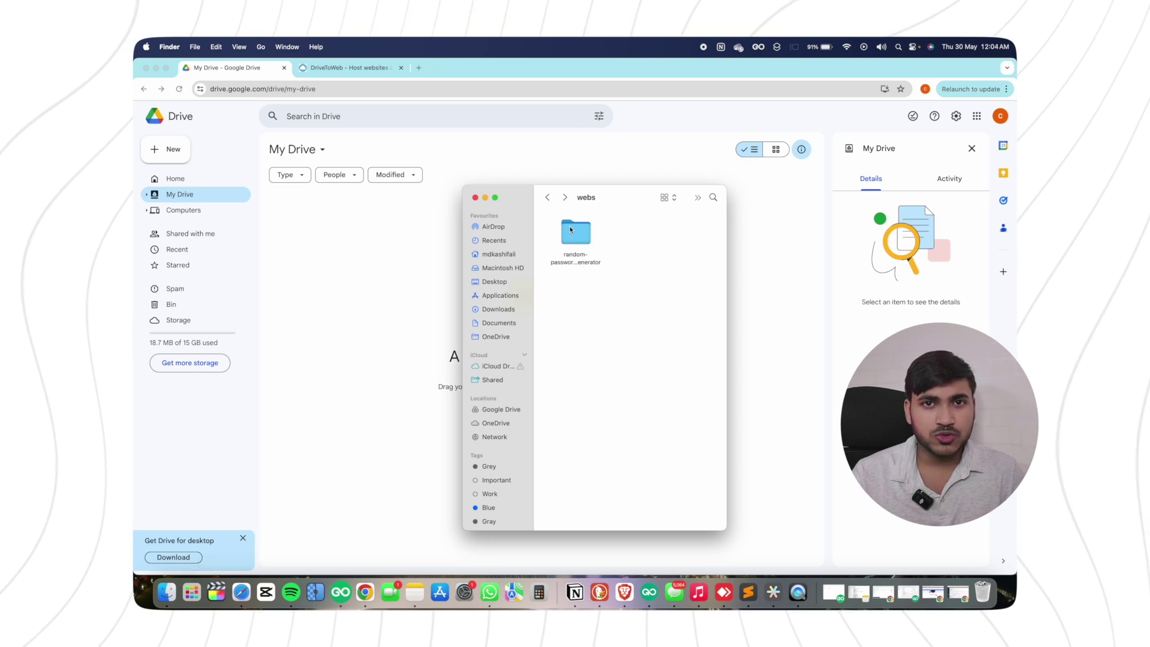
Drag the random-password-generator folder from Finder into My Drive to upload its 4 items.
click(575, 233)
drag(575, 234, 381, 228)
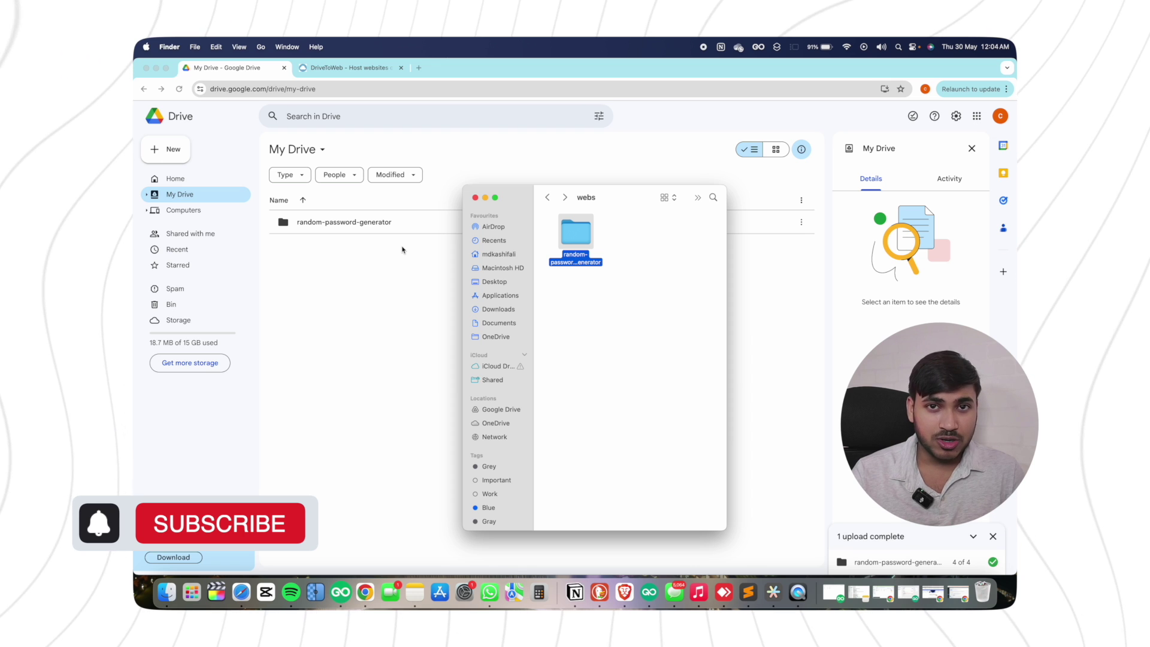
click(402, 250)
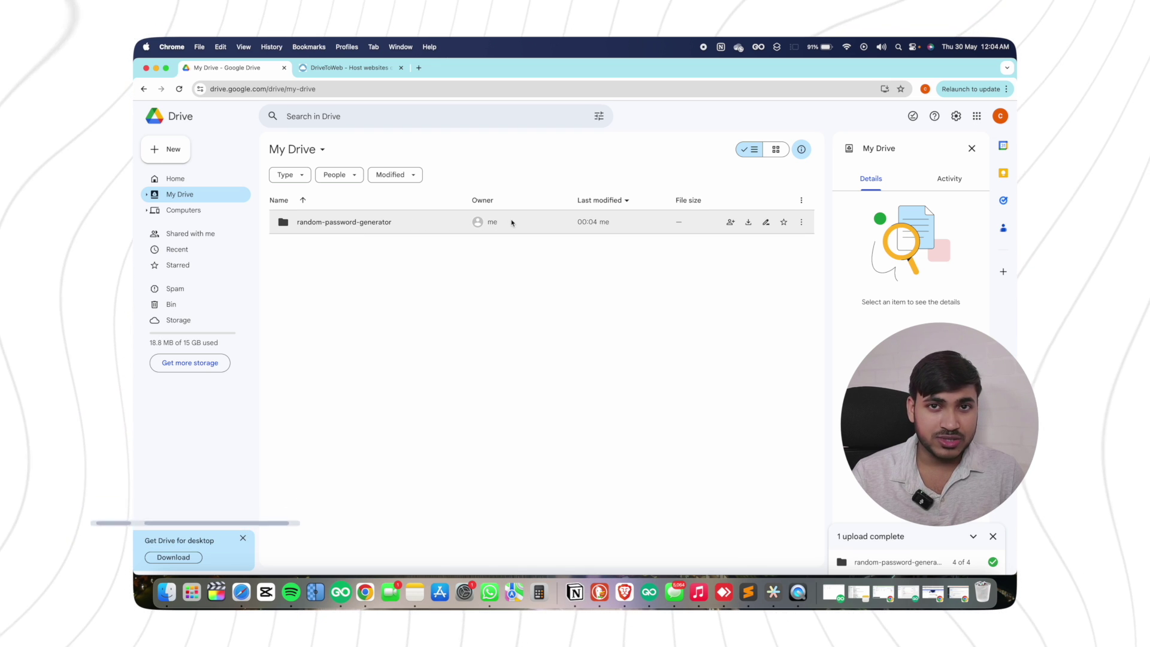
right_click(359, 224)
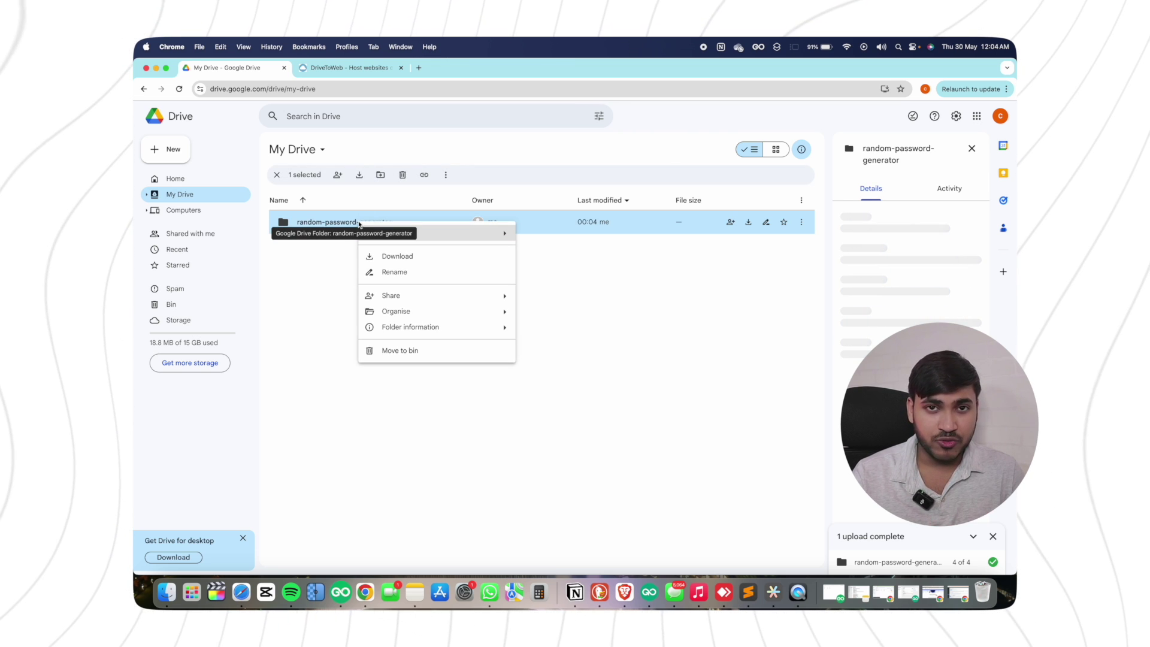
Share the folder with General access set to Anyone with the link, then go to drv.tw.
mouse_move(404, 296)
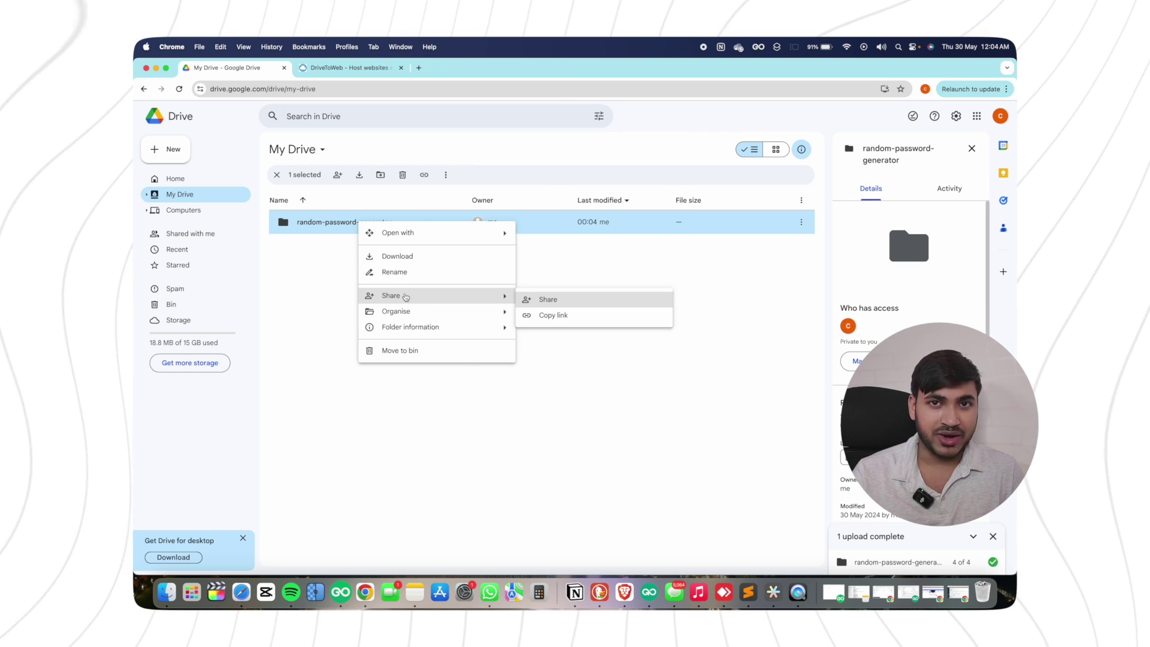
click(555, 303)
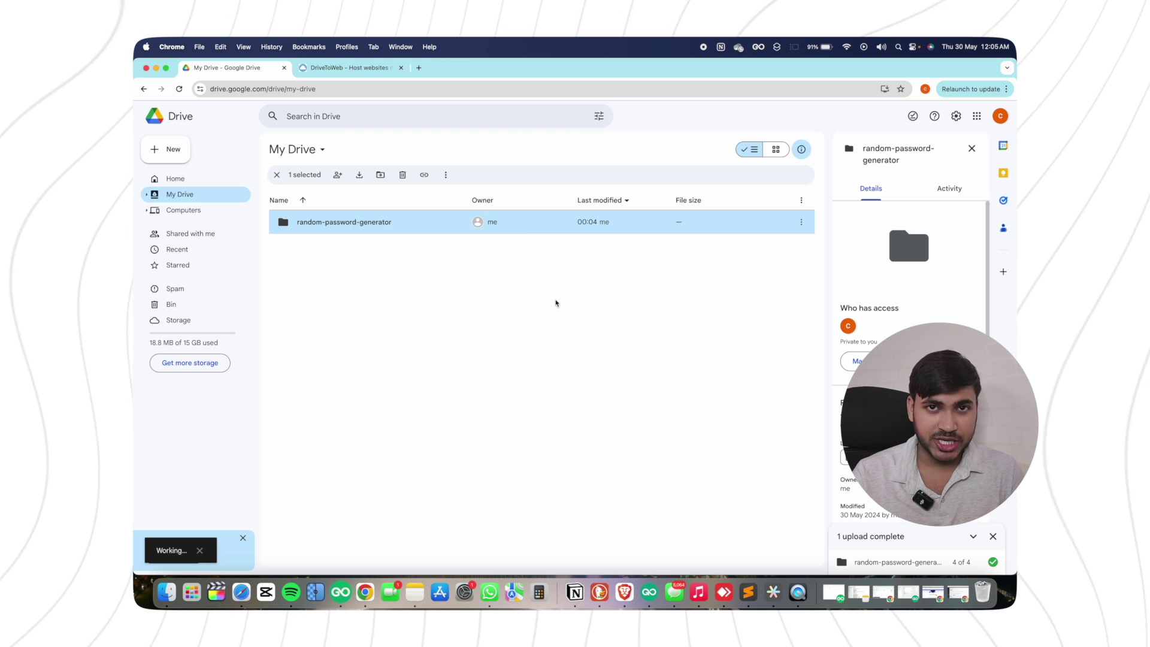
click(511, 379)
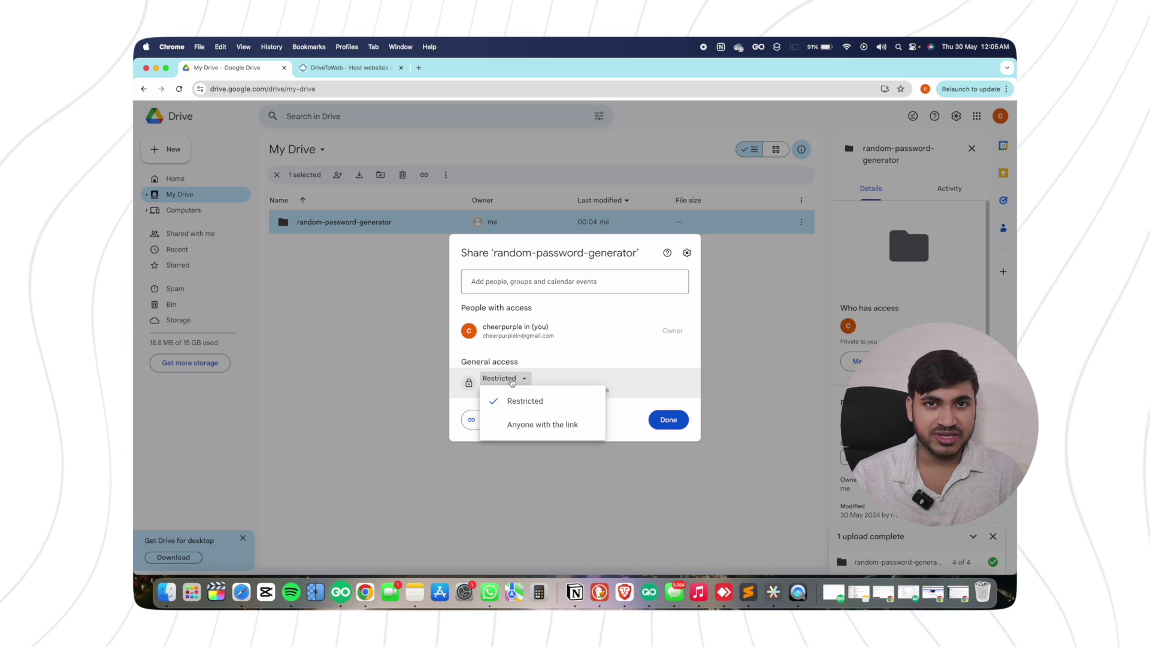
click(542, 426)
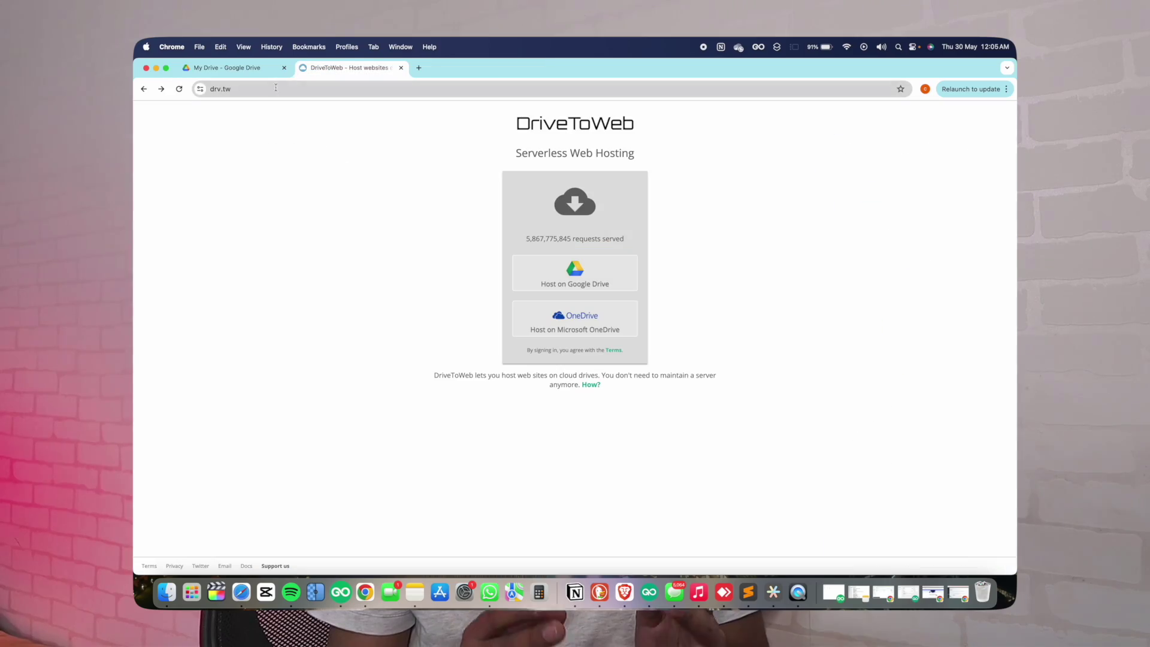
click(274, 88)
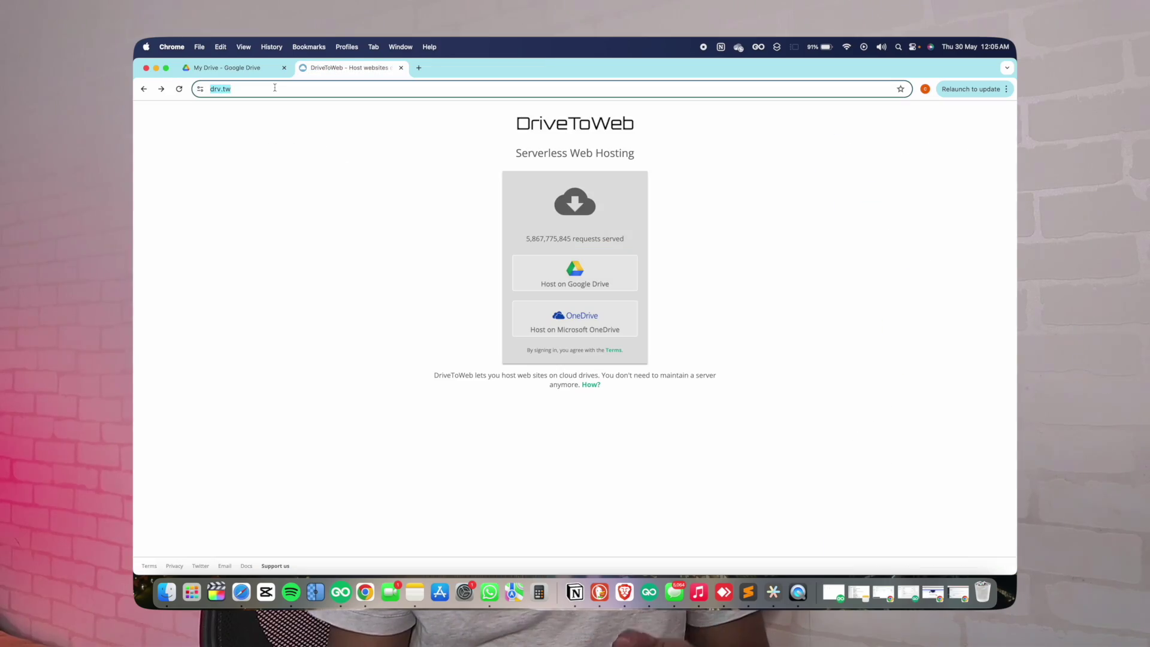
Host on Google Drive with DriveToWeb, signing in with Google and granting Drive access.
click(577, 273)
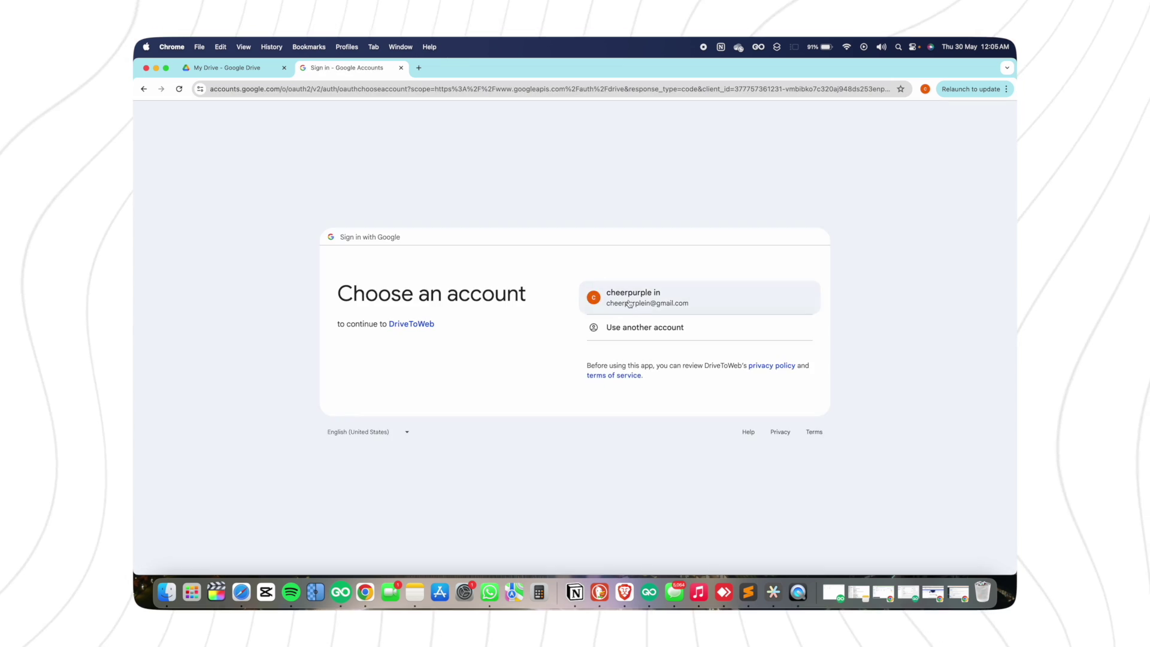
click(629, 303)
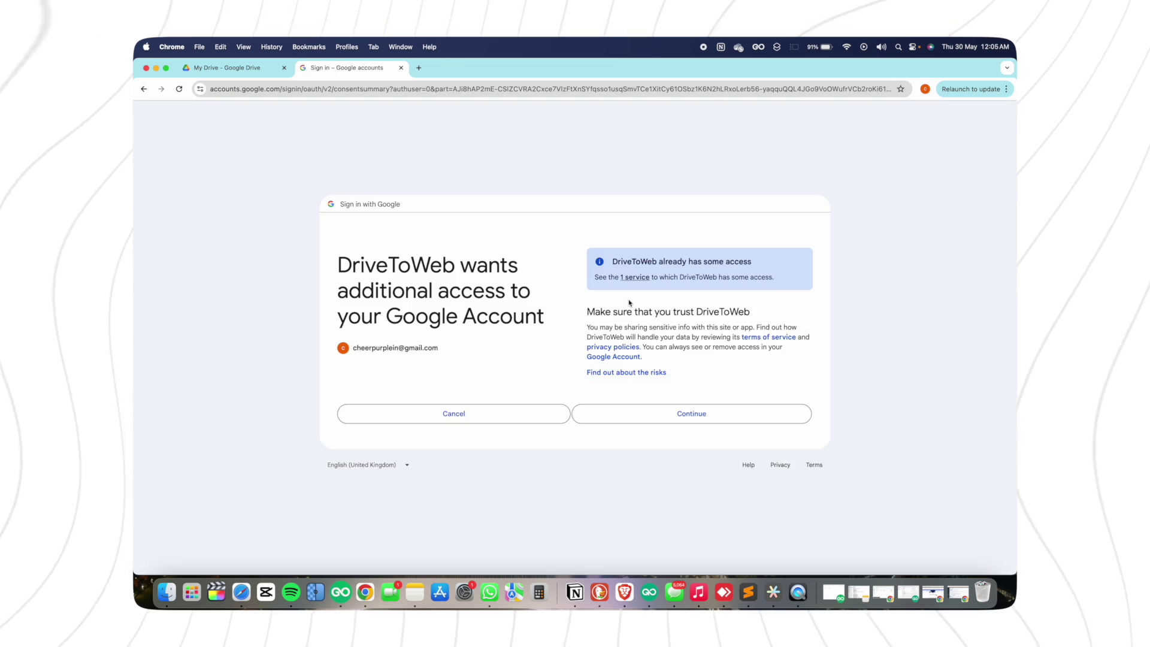
click(650, 413)
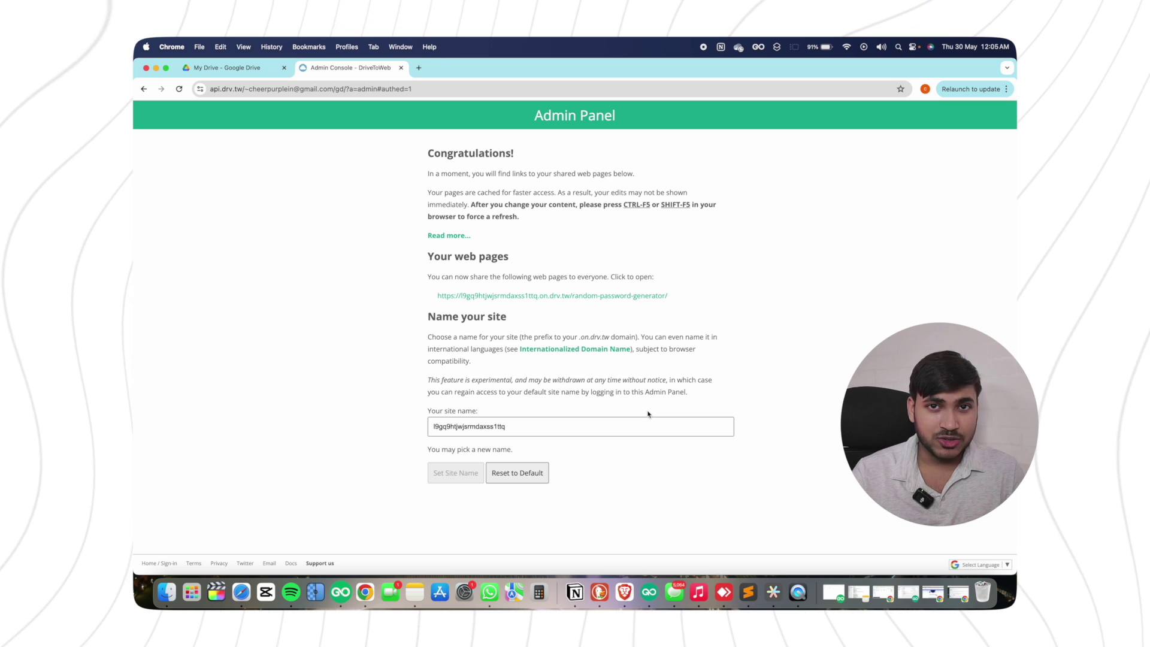
Open the random-password-generator link under Your web pages.
click(579, 297)
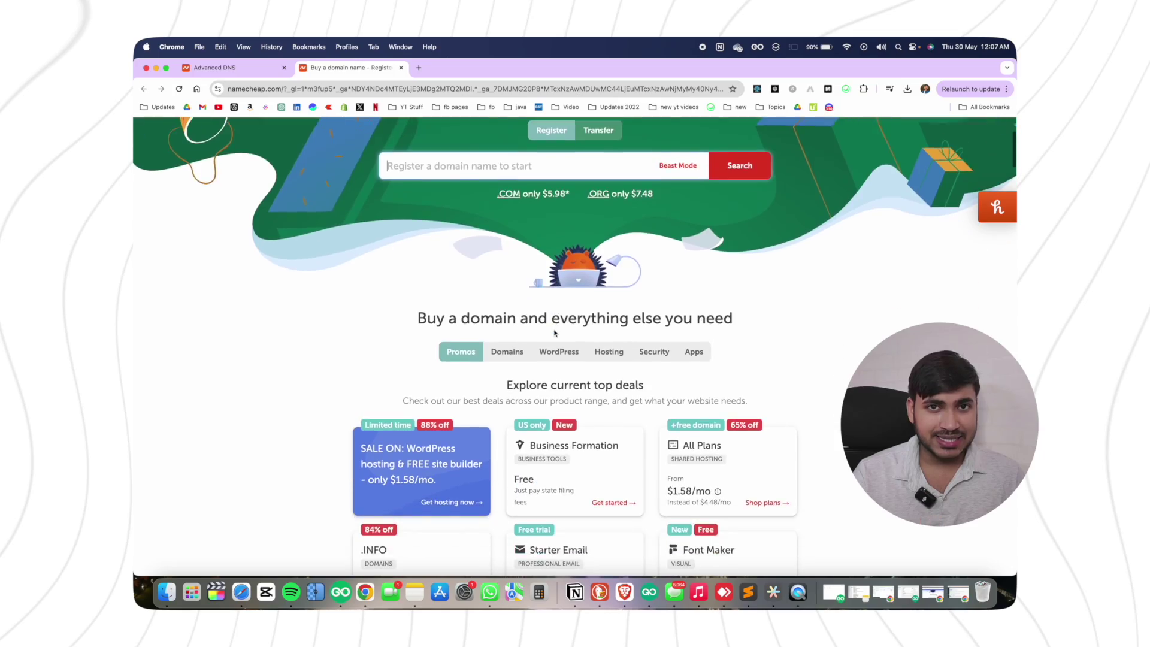
scroll(555, 333, down, 3)
scroll(555, 333, down, 2)
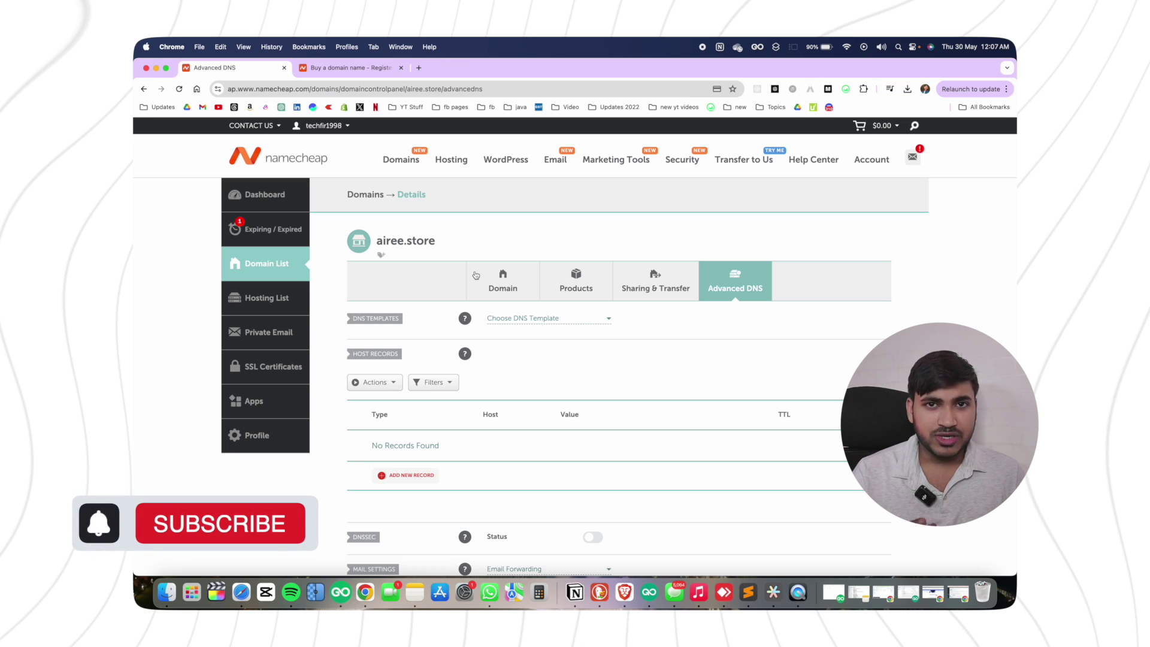
Add a CNAME record with host www and the DriveToWeb page URL as its value.
scroll(443, 406, down, 1)
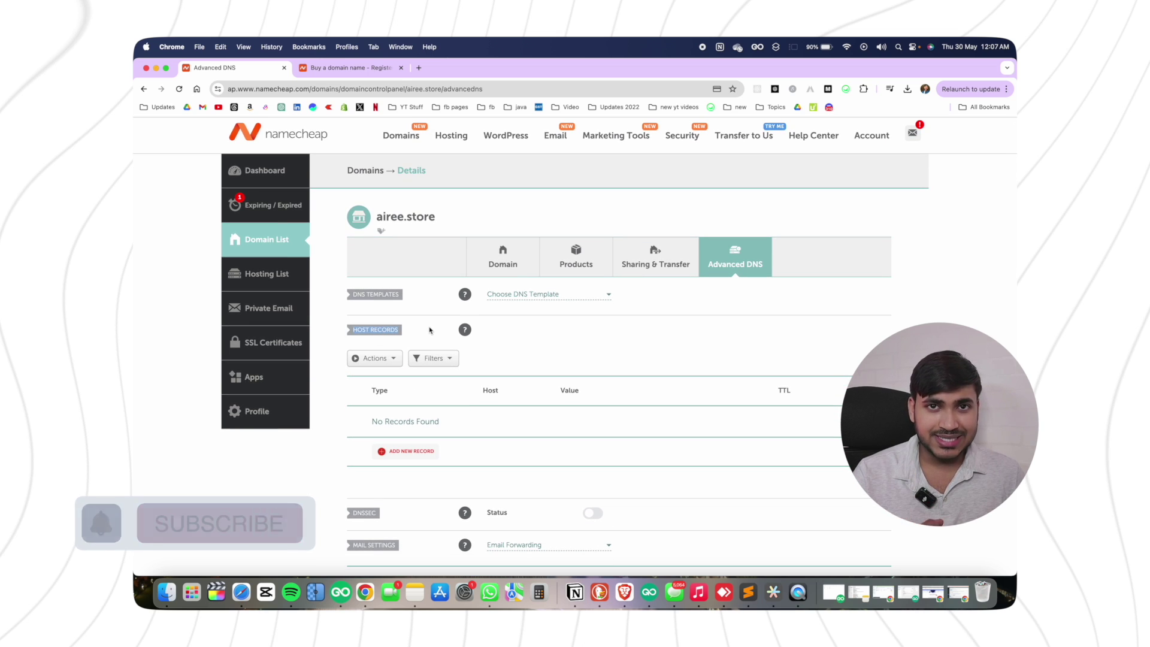
click(414, 453)
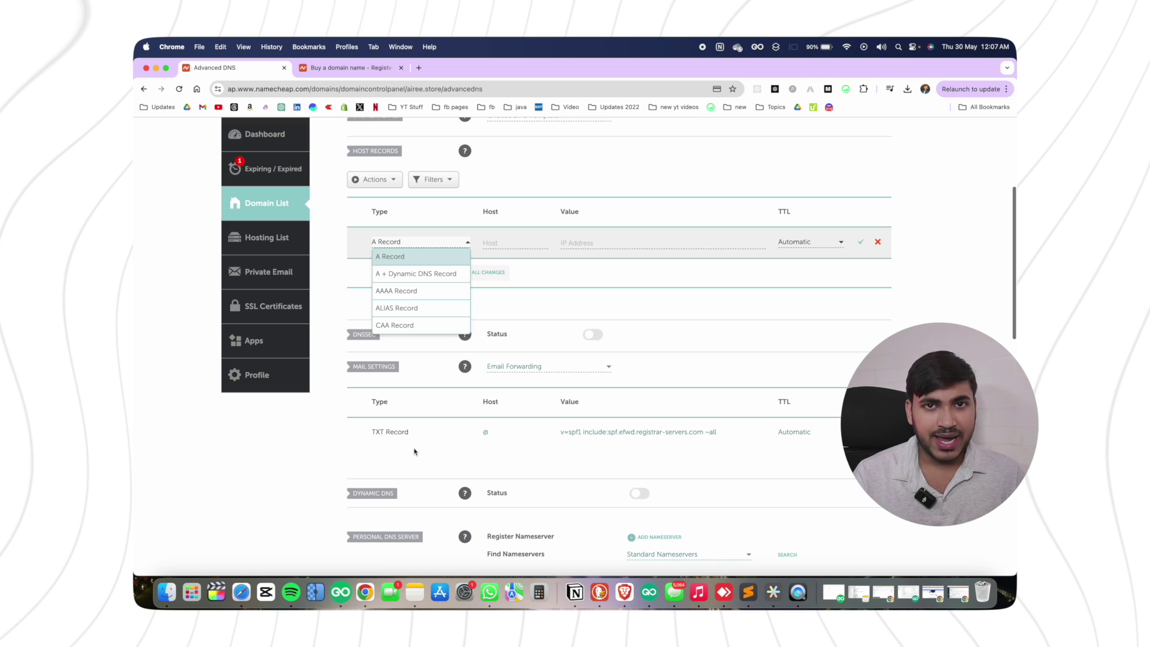
scroll(424, 299, down, 2)
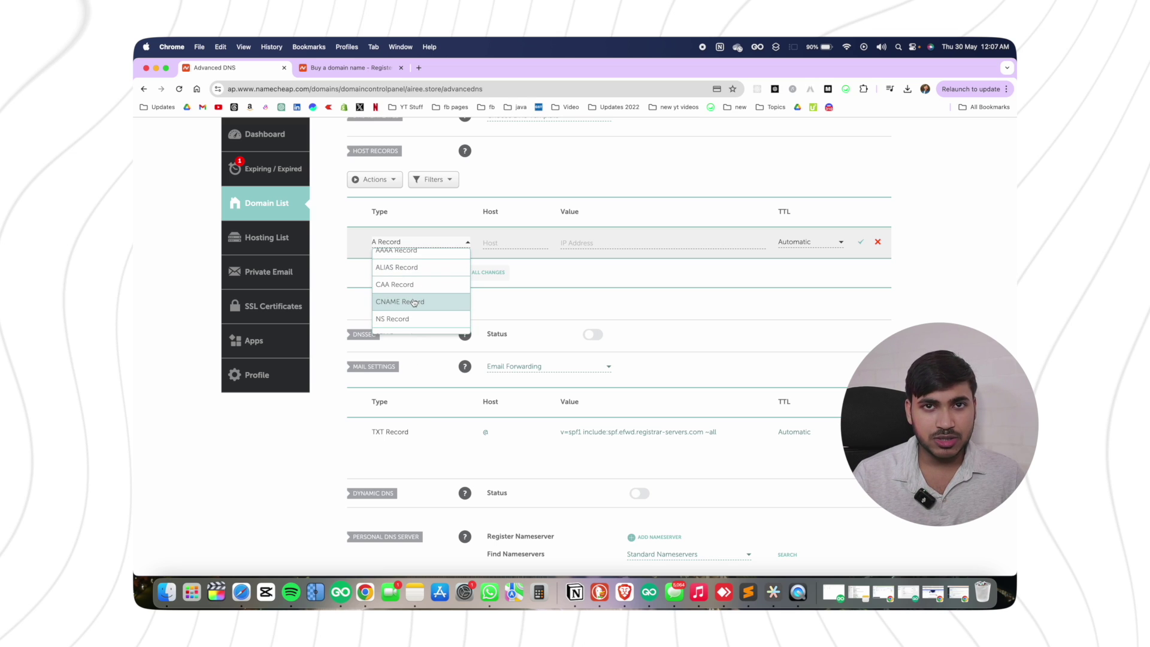
click(426, 301)
click(502, 242)
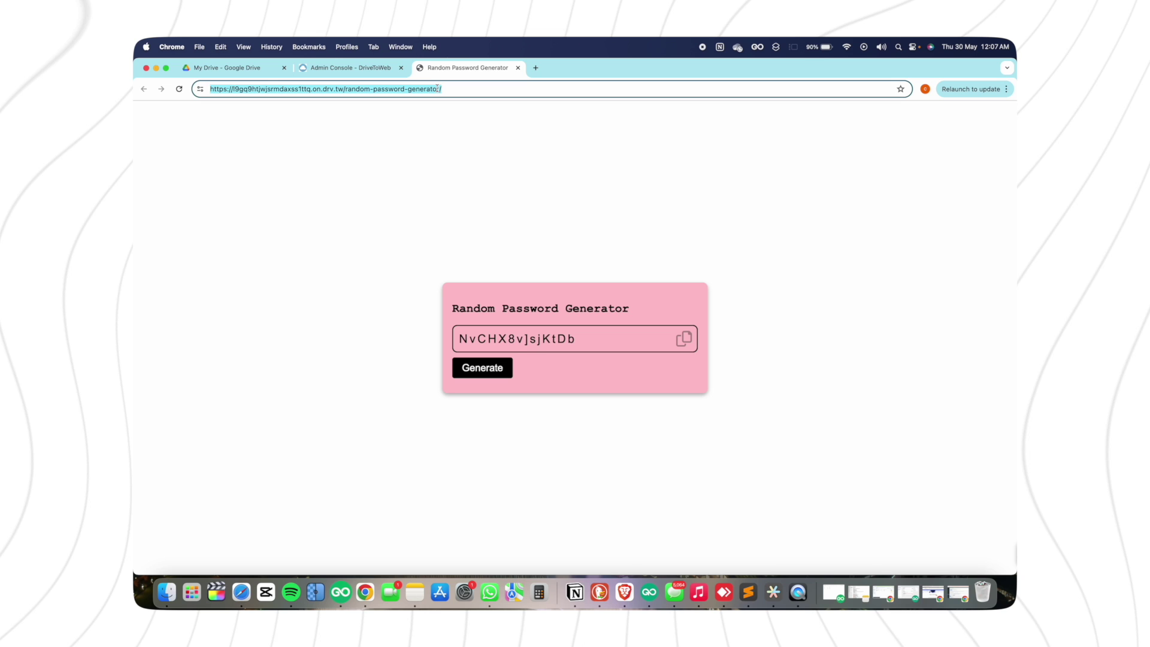
key(ctrl+Left)
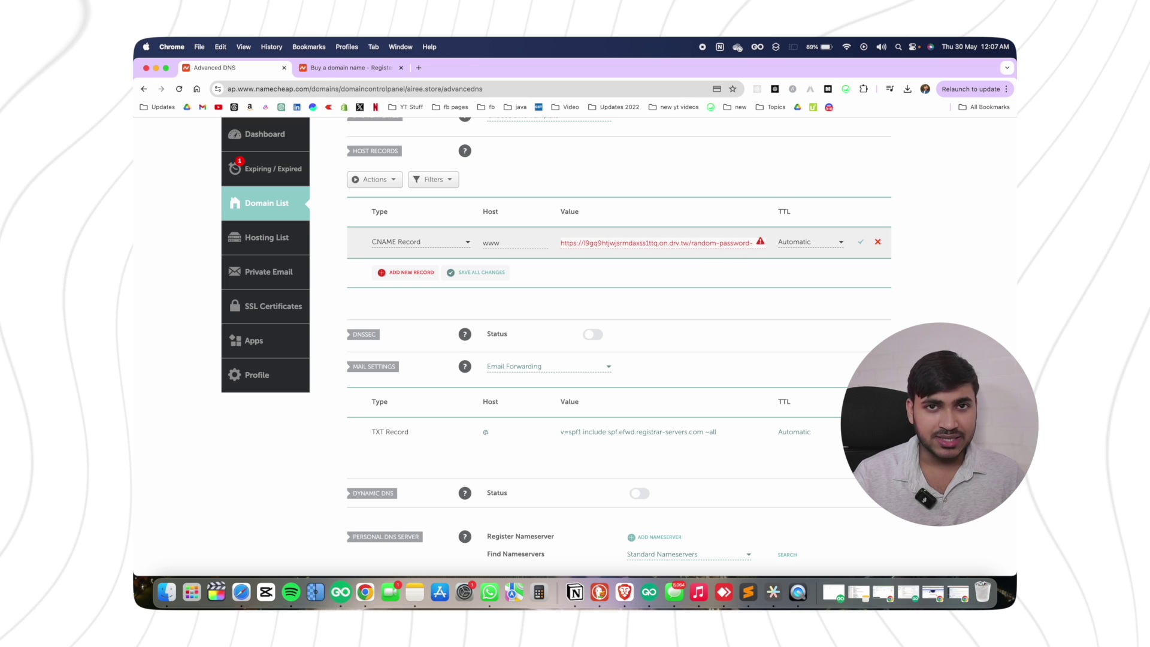
Trim the CNAME value to the bare on.drv.tw host name and set TTL to 1 min.
key(BackSpace)
key(BackSpace)
key(BackSpace)
key(BackSpace)
key(BackSpace)
key(BackSpace)
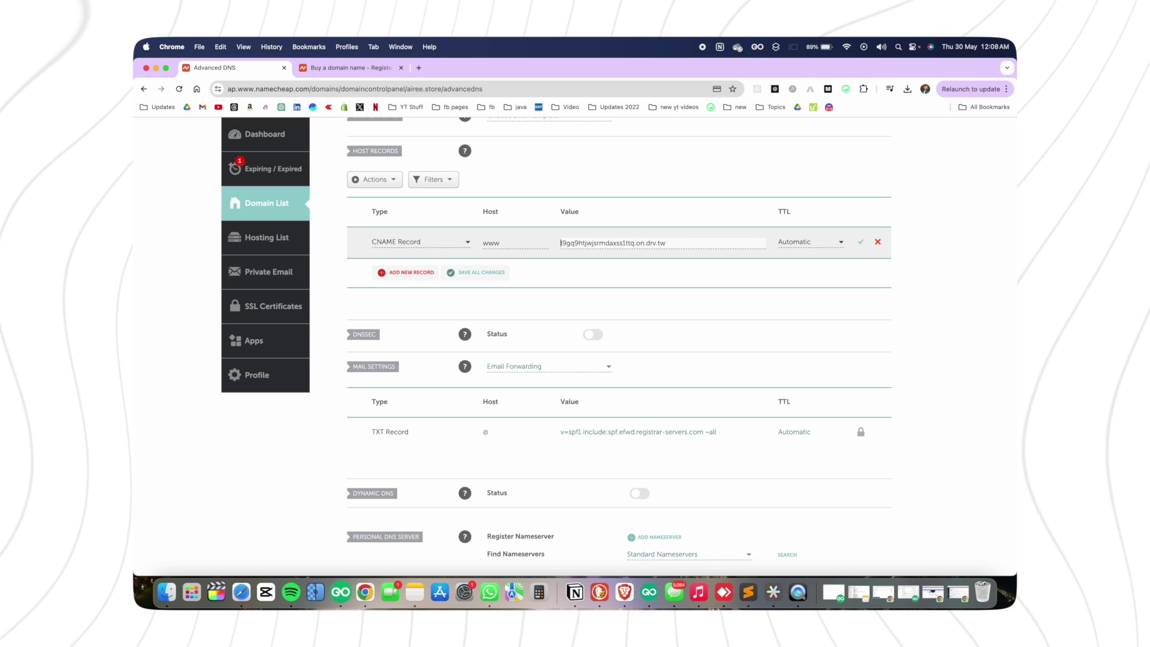
click(832, 247)
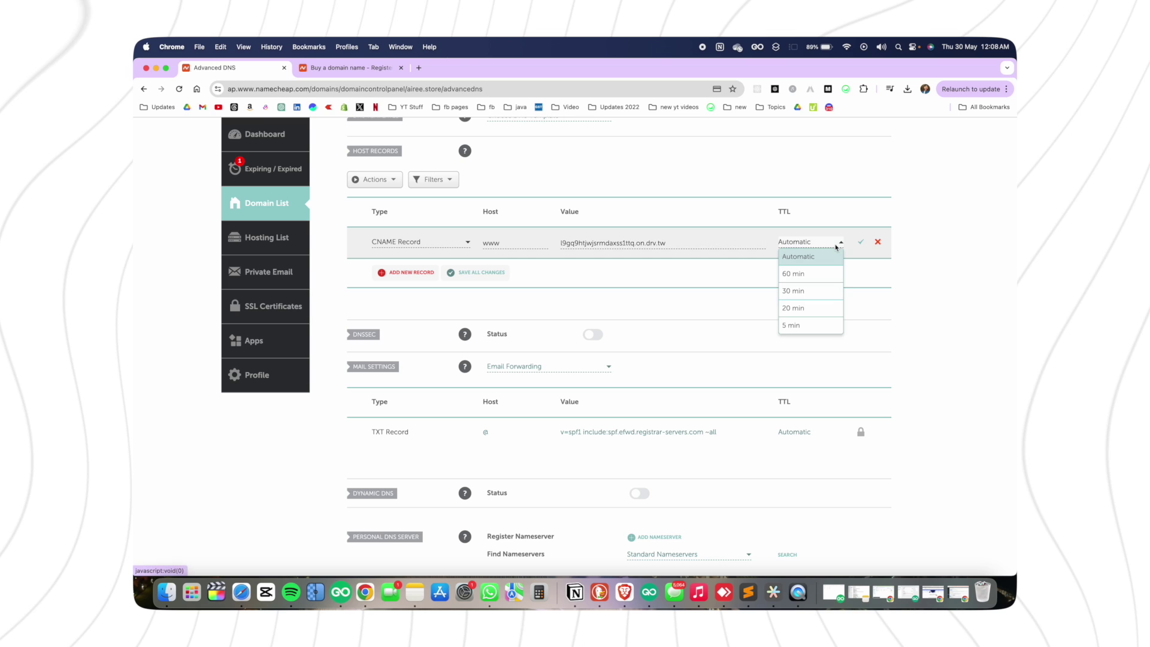
scroll(815, 302, down, 1)
click(804, 328)
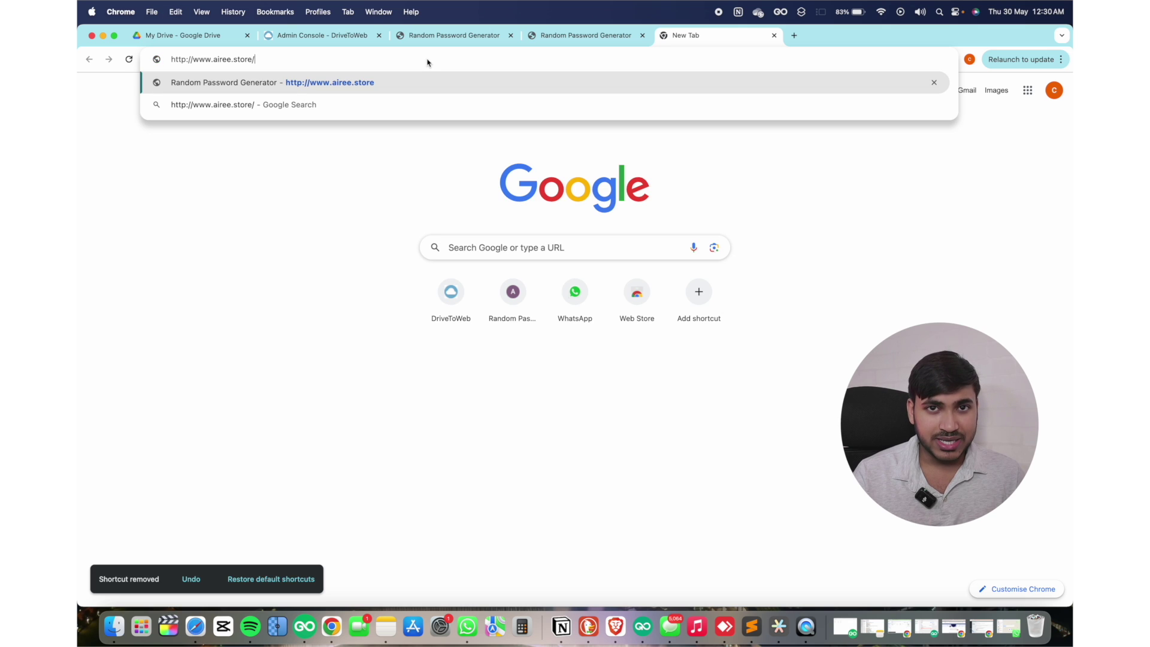
key(Return)
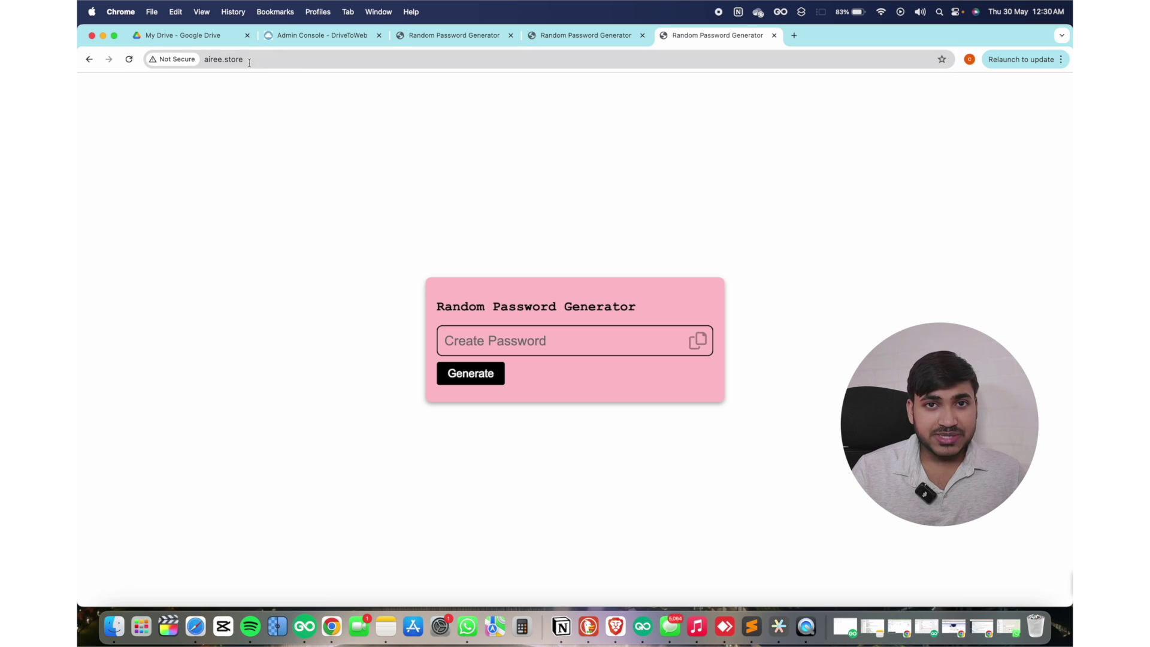
click(251, 60)
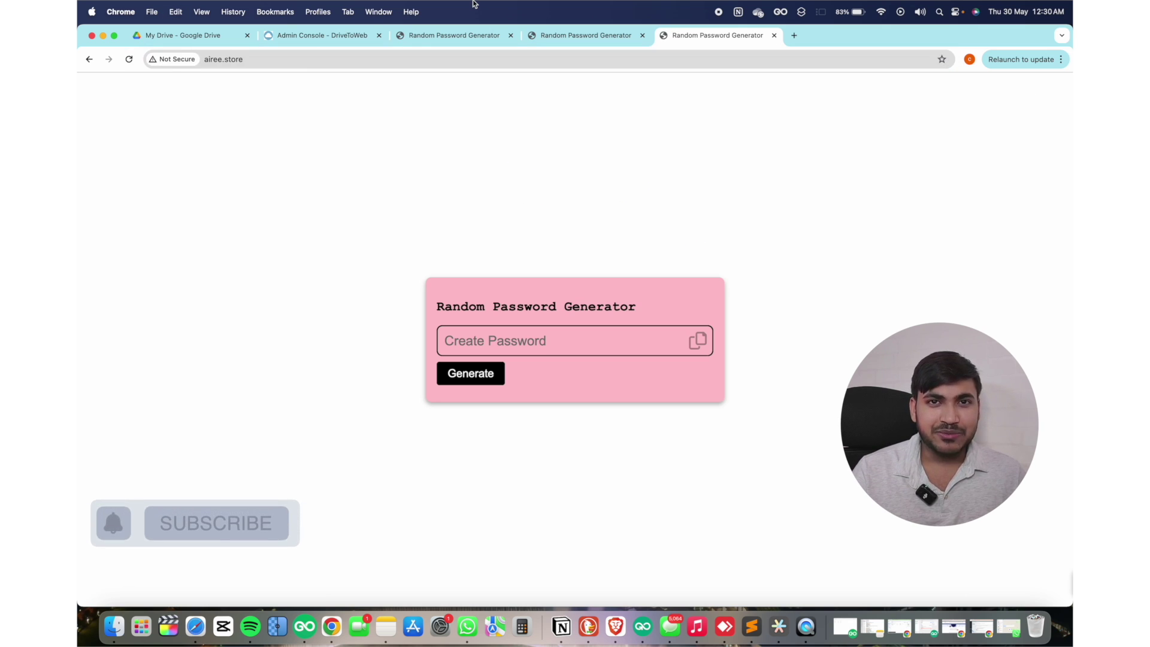